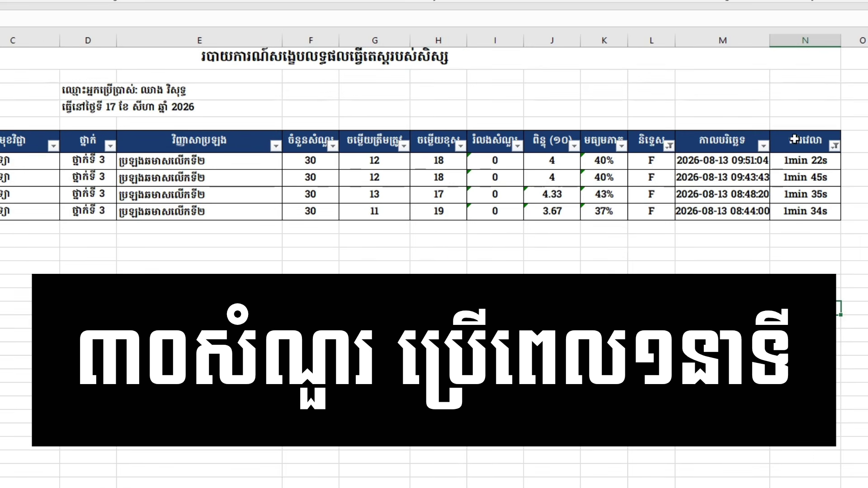
drag(795, 138, 795, 211)
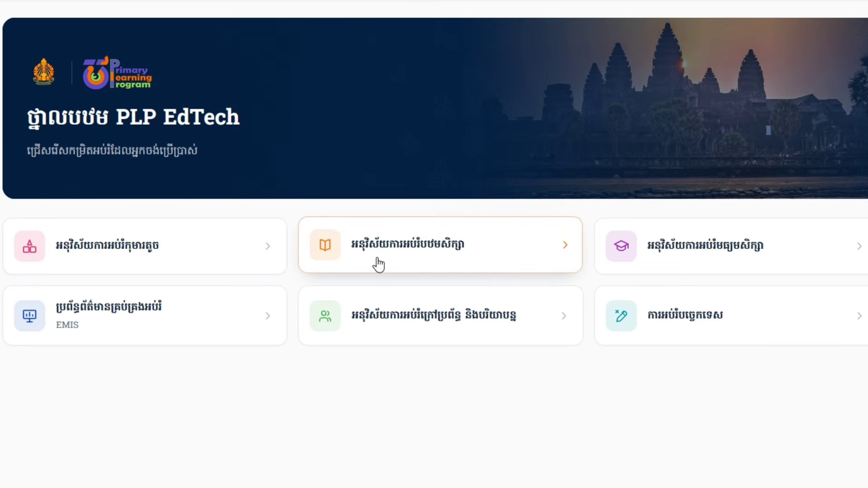
- Go to the ថ្នាលបឋម learning platform for students within the primary education subsector (អនុវិស័យការអប់រំបឋមសិក្សា)
click(366, 251)
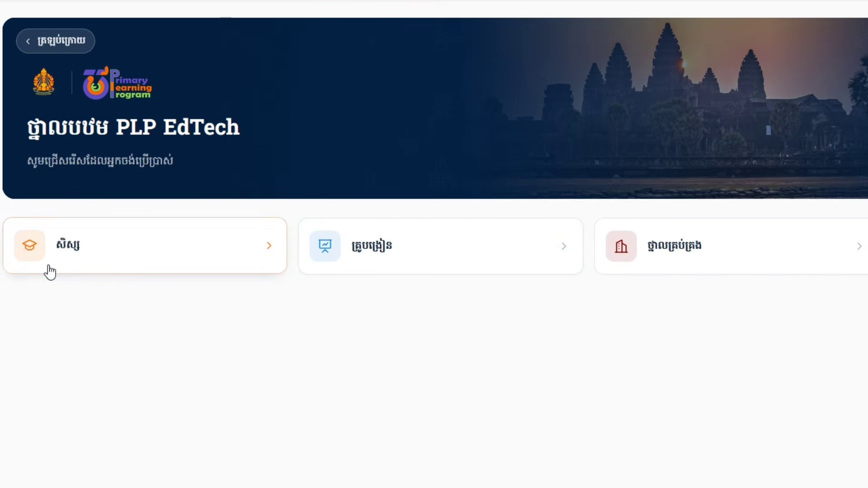
click(67, 253)
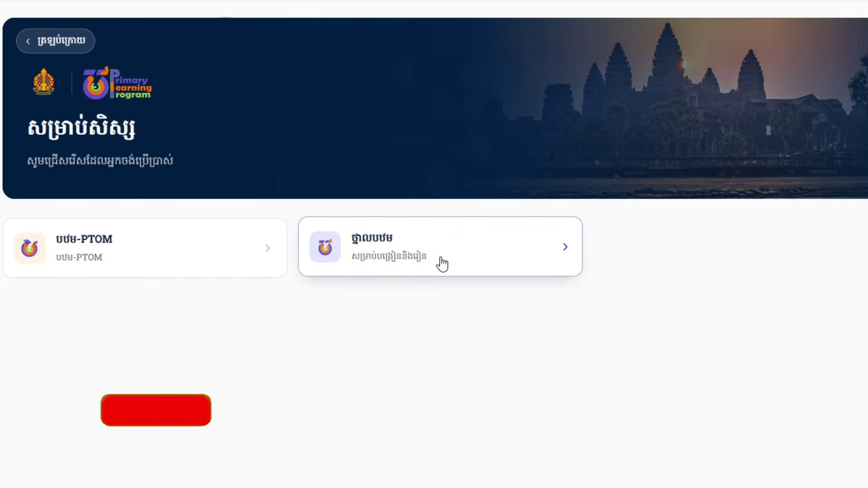
click(402, 251)
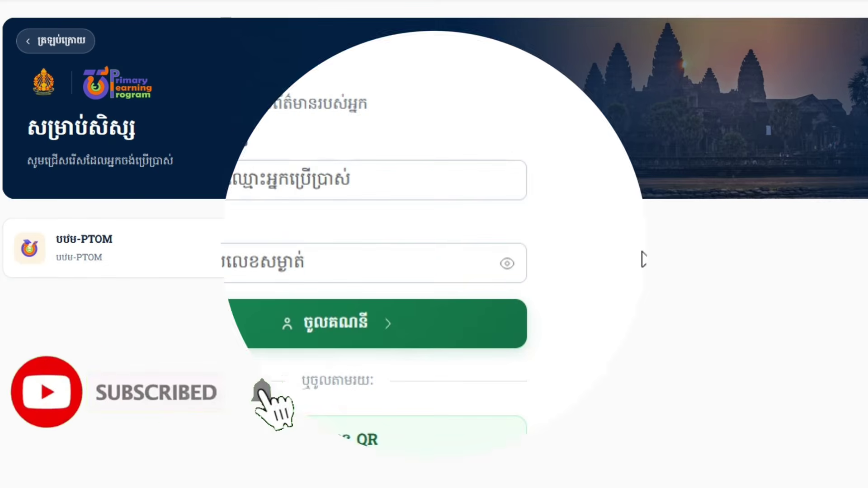
- Sign in to the teacher account with its username and password
click(335, 181)
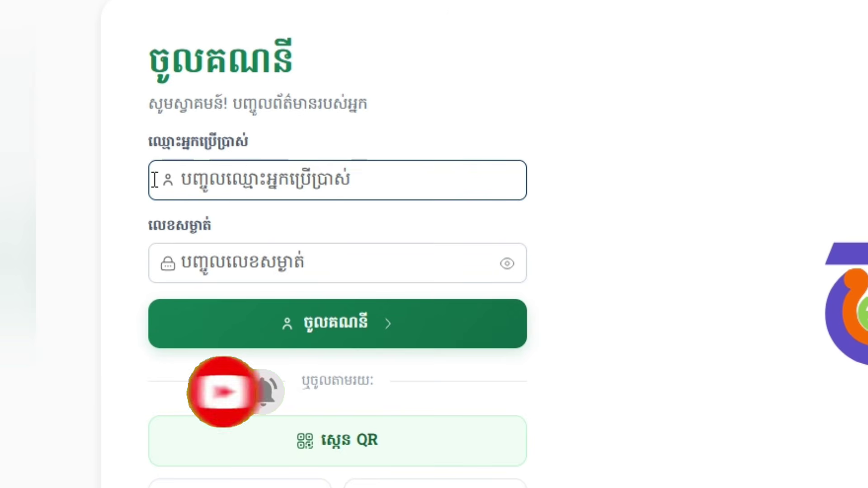
click(220, 265)
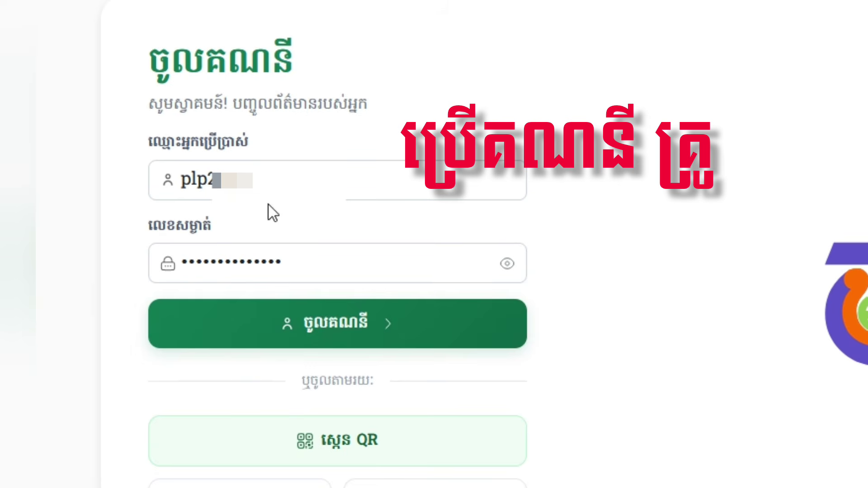
click(306, 340)
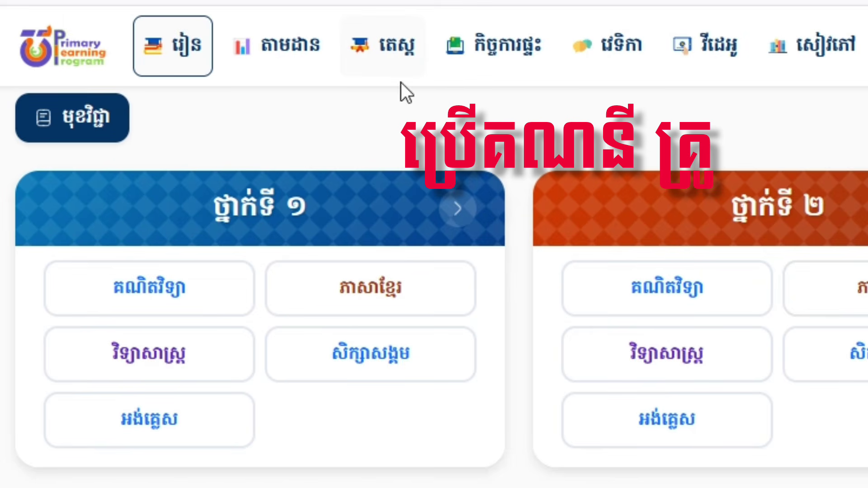
- Open the semester exams (ប្រឡងឆមាស) and bring up the retake form for the Grade 3 mathematics exam ប្រឡងឆមាសលើកទី២
click(397, 51)
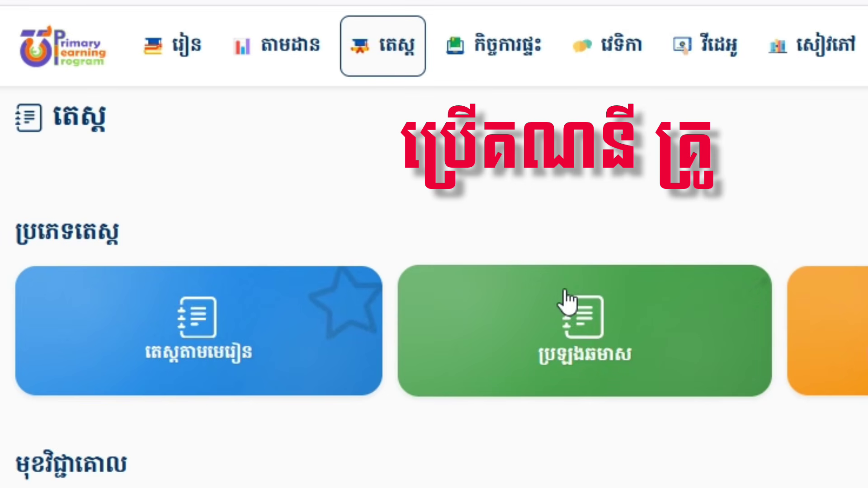
click(576, 325)
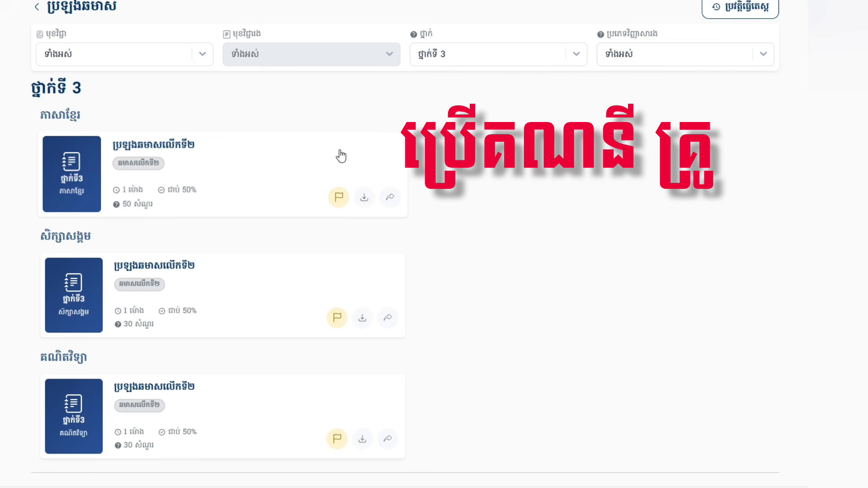
scroll(113, 186, down, 1)
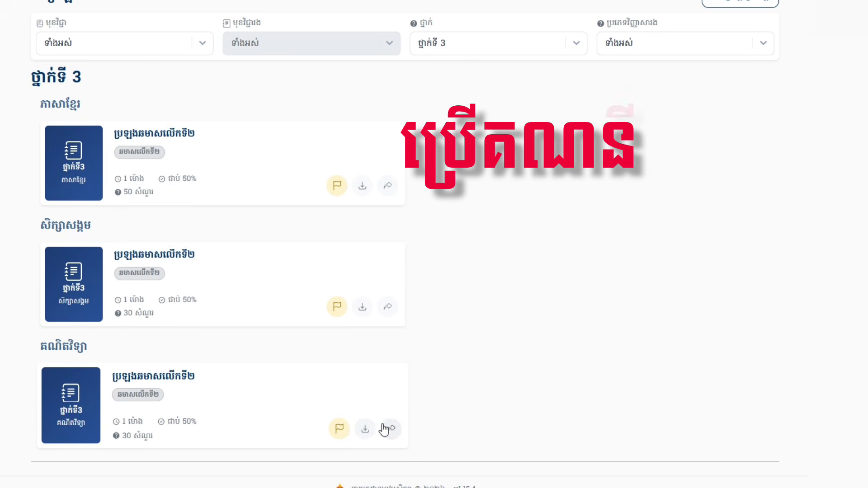
click(338, 429)
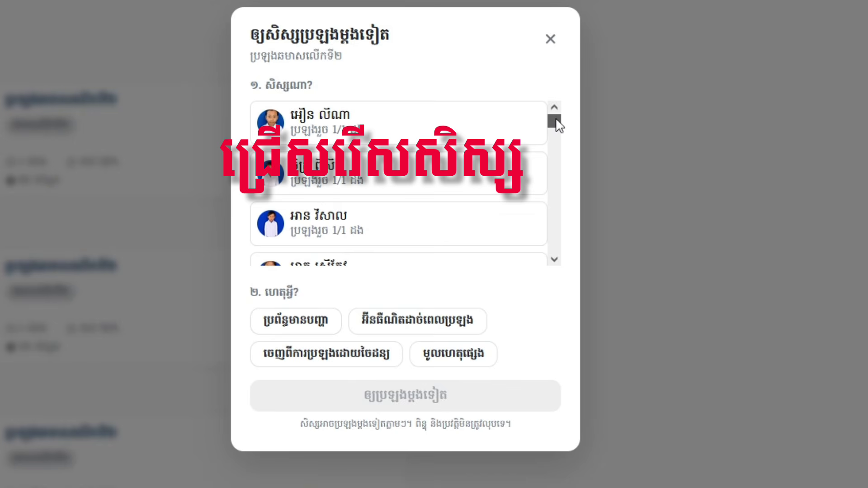
- Find the student who has to retake the mathematics exam in the retake form and select that student
click(555, 261)
click(555, 260)
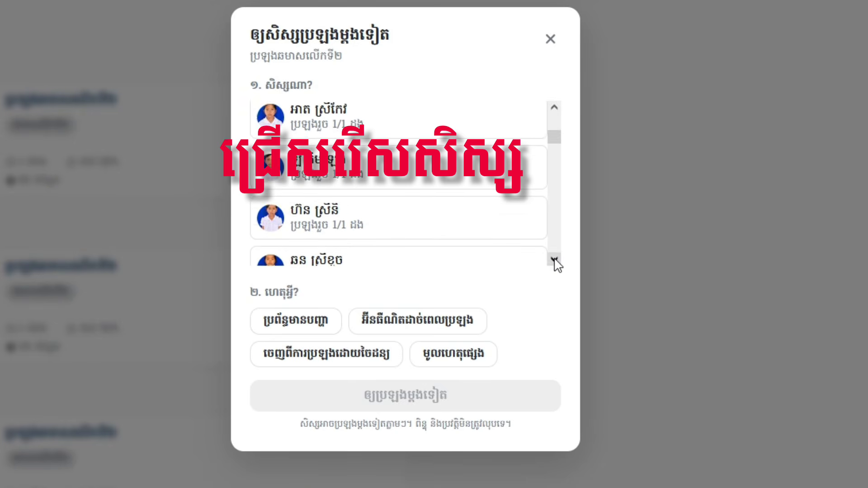
click(555, 261)
click(555, 261)
click(555, 260)
click(555, 260)
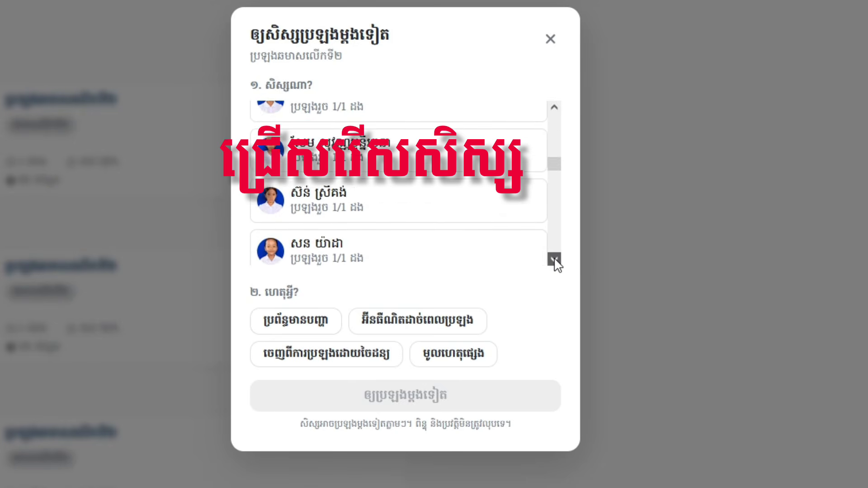
click(556, 261)
click(556, 261)
click(555, 261)
click(555, 260)
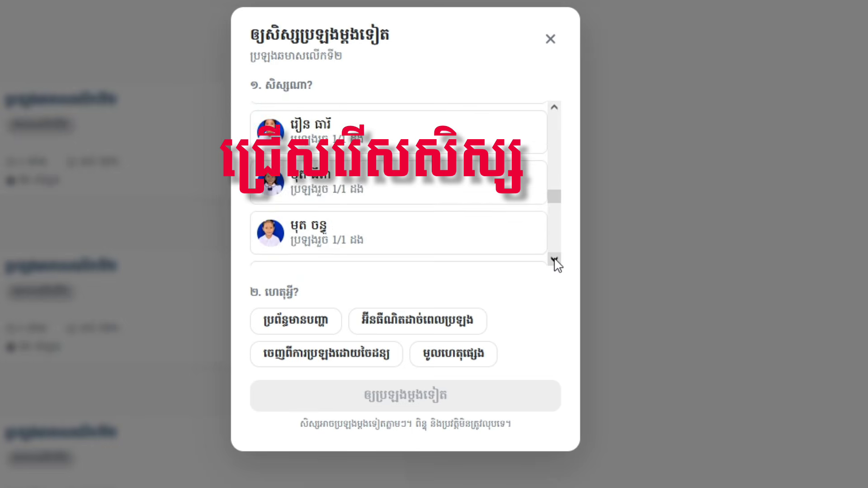
click(556, 260)
click(556, 261)
click(556, 261)
click(555, 260)
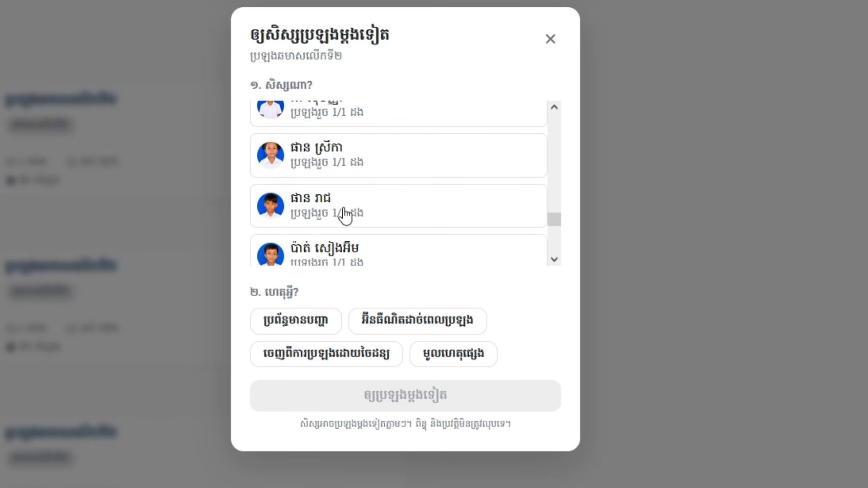
click(307, 203)
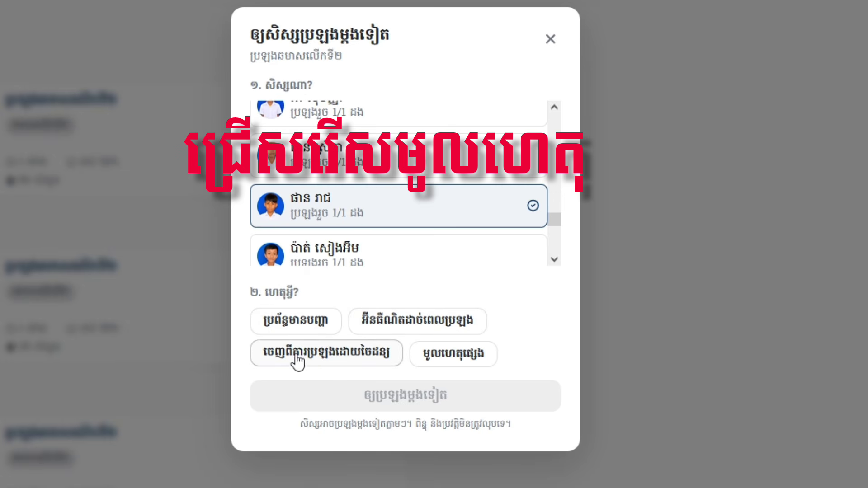
- Choose មូលហេតុផ្សេង (other reason) as the reason for the retake
click(456, 356)
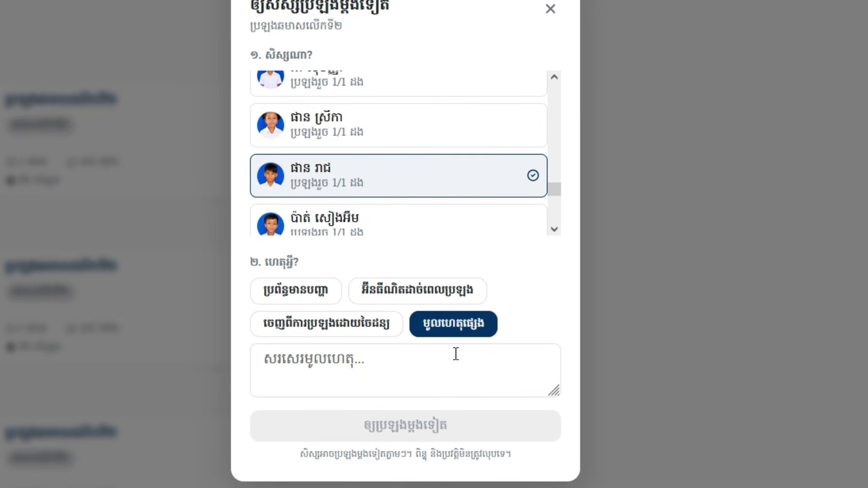
click(293, 298)
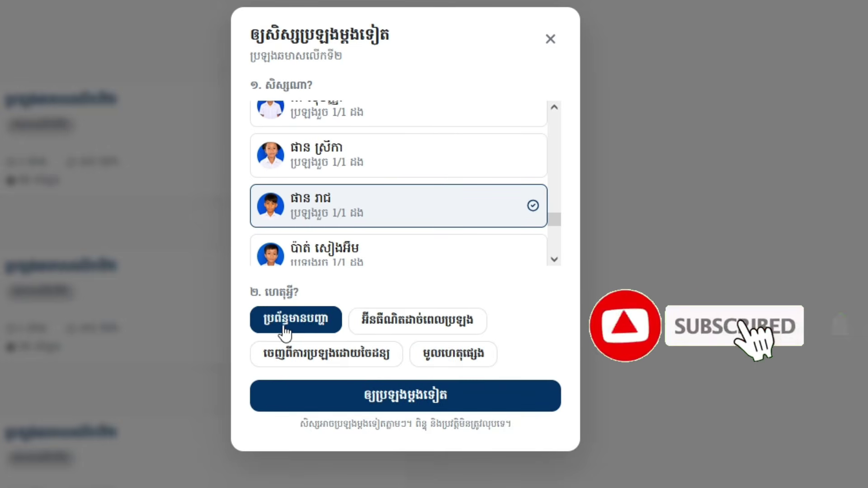
click(454, 356)
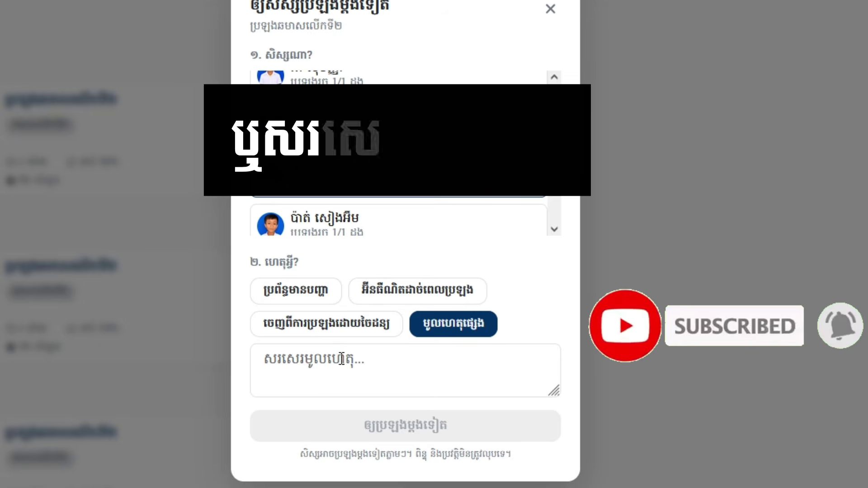
- Enter the reason "សិស្សមិនបានគិត គឺគាត់ចុចយកៗប្រញាប់ចប់។" and grant the student the exam retake
click(320, 355)
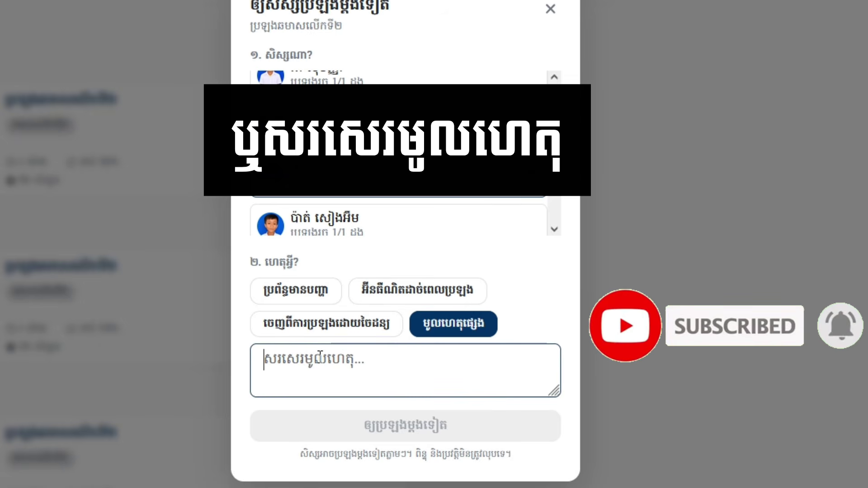
text(ស)
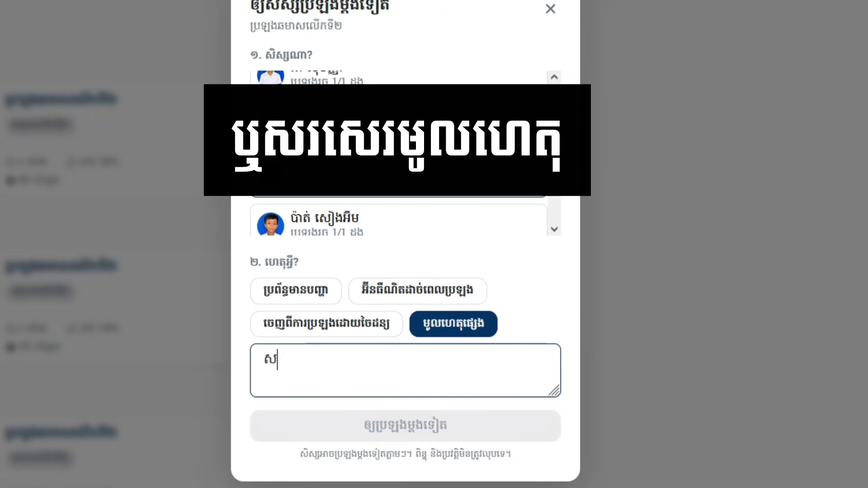
text(ិស្ស)
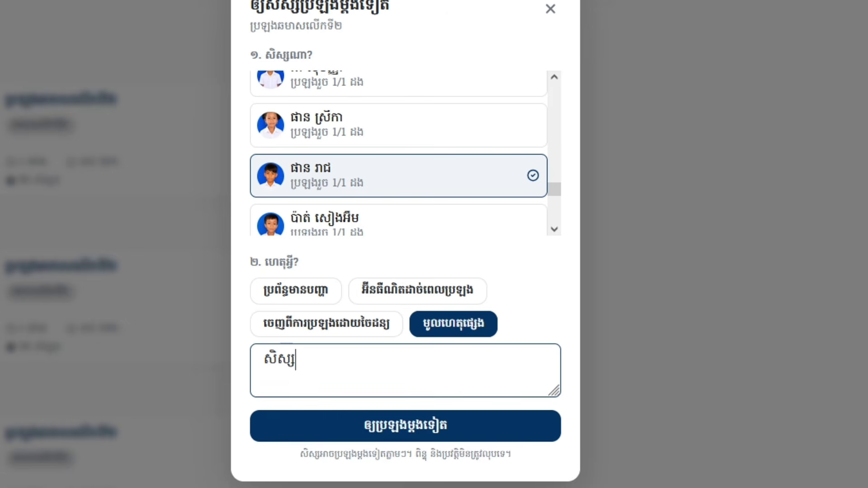
text(មិនបសរ)
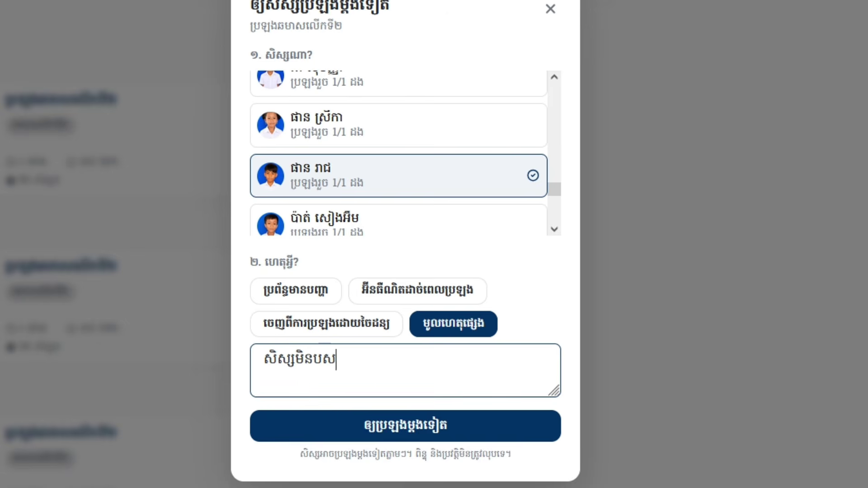
key(BackSpace)
key(BackSpace)
text(ានគិត គ)
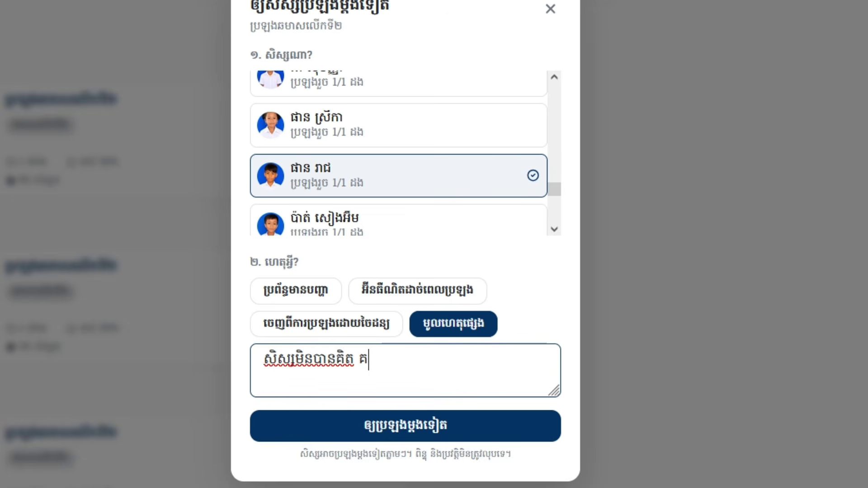
text(ីគាត់ចុច)
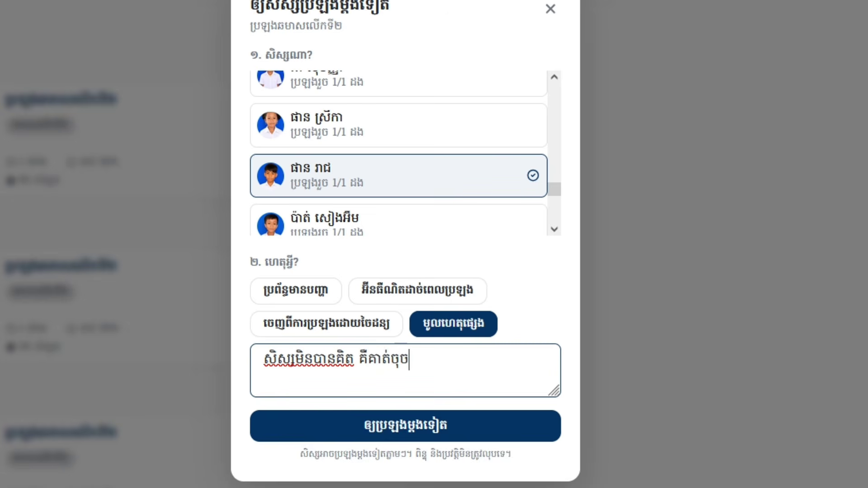
text(យកៗប្រ)
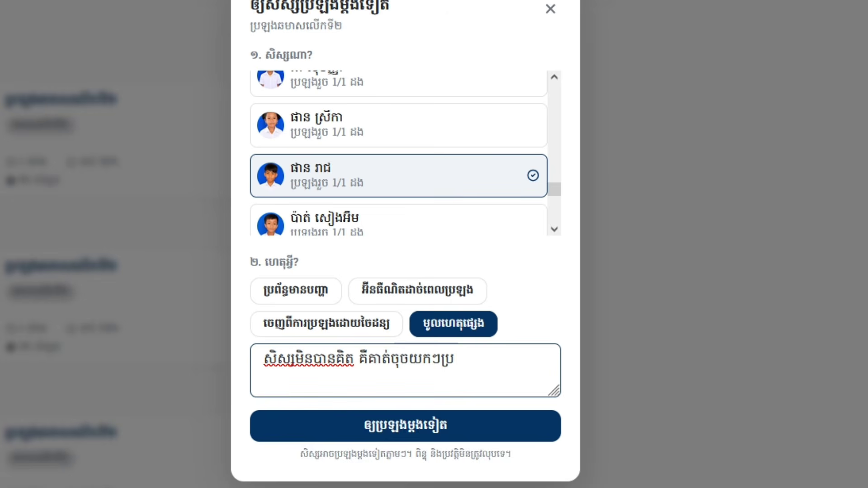
text(ញា)
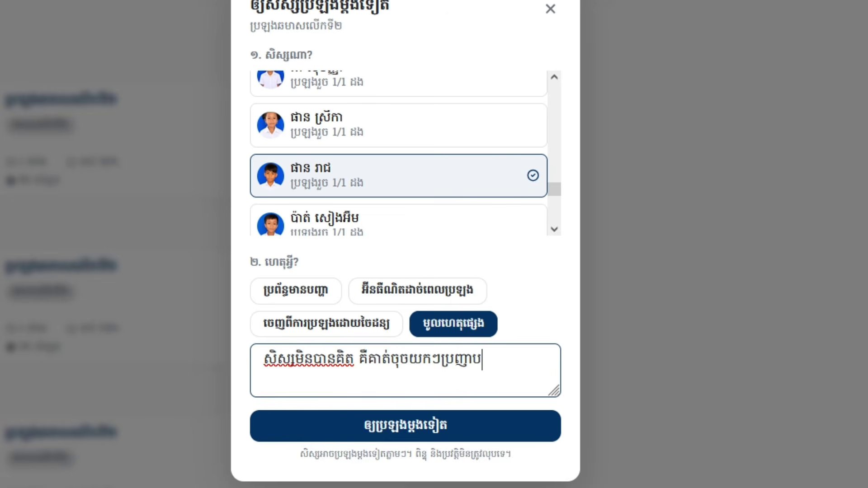
text(ប់ចប់។)
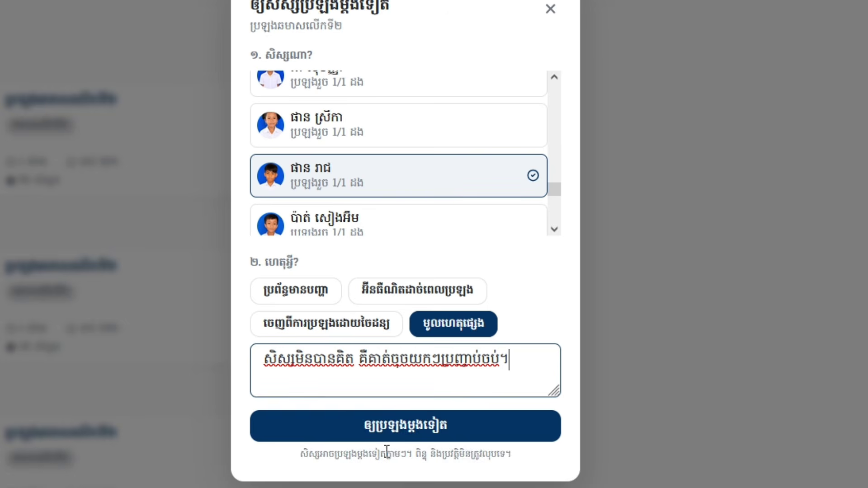
click(408, 433)
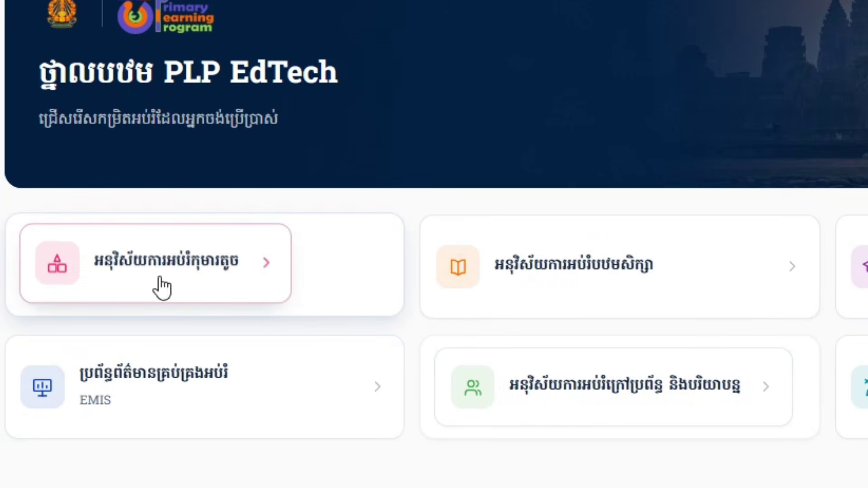
- From the PLP EdTech start page, reach the ថ្នាលបឋម sign-in page through primary education and the student section
click(523, 278)
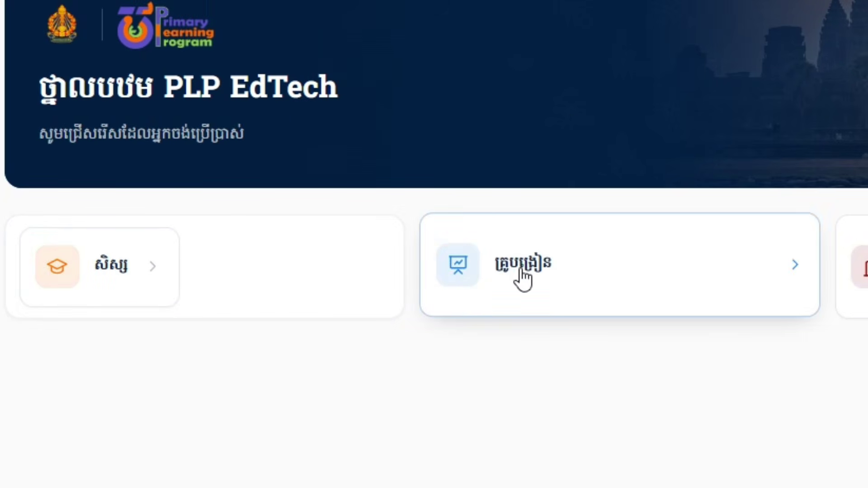
click(120, 277)
click(523, 252)
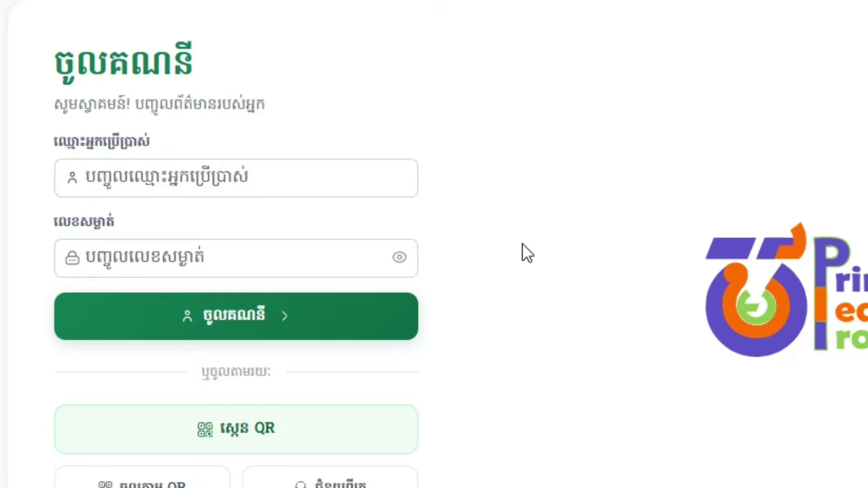
- Sign in to the student's account with its username and password
click(161, 170)
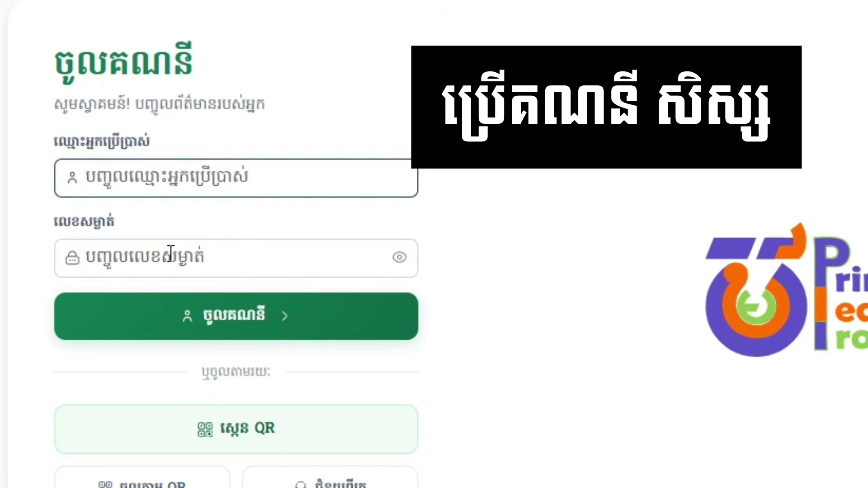
click(170, 256)
click(160, 178)
click(159, 270)
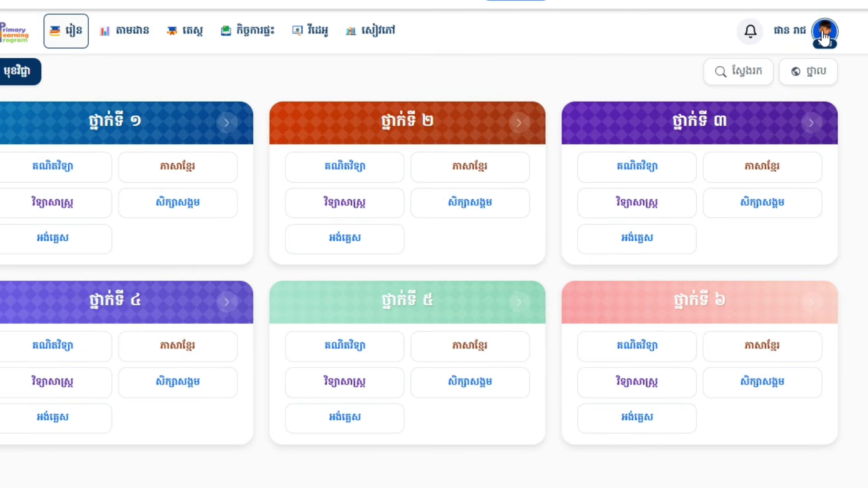
- Open the student's list of semester exams from the test section (តេស្ត)
click(192, 32)
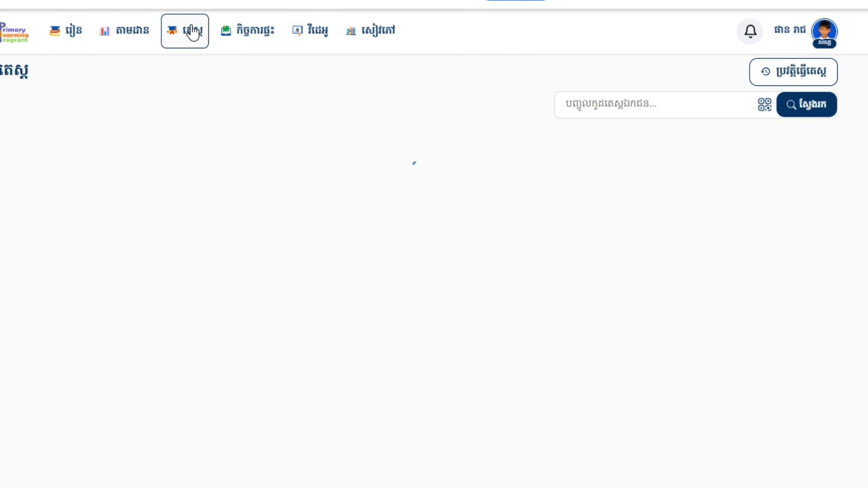
click(300, 216)
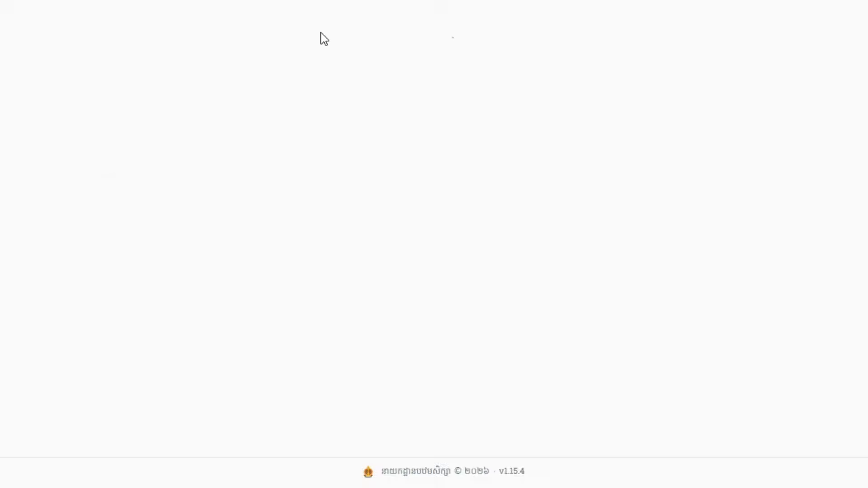
scroll(213, 195, down, 1)
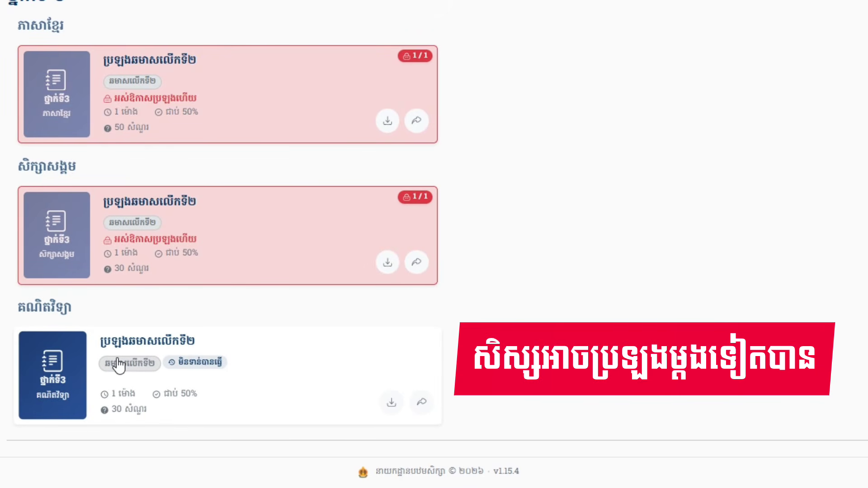
- Check the allowed attempts in the mathematics exam's start confirmation, and close it without starting the exam
click(54, 379)
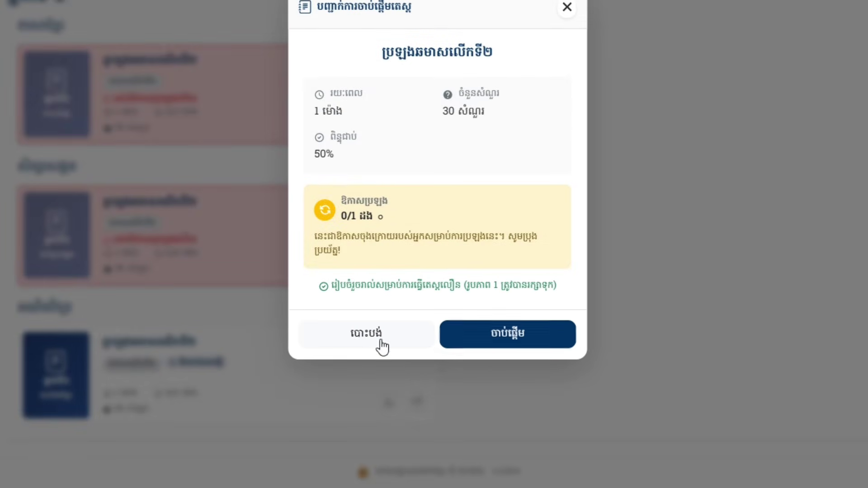
click(566, 14)
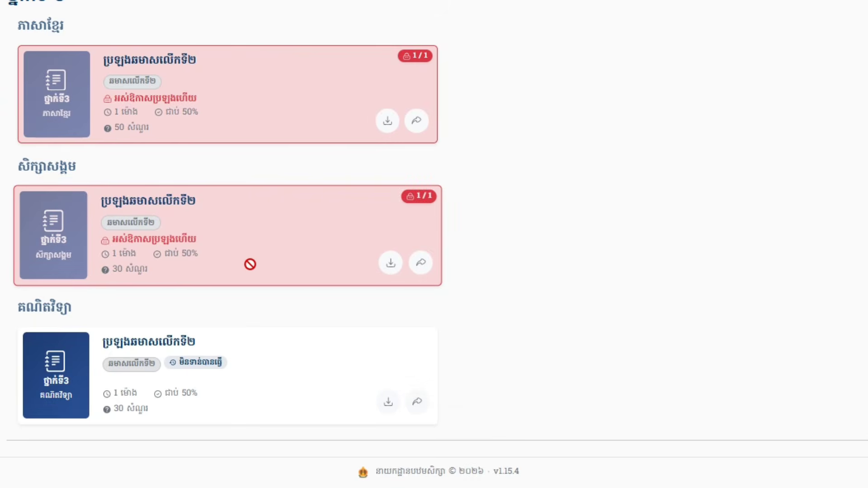
scroll(529, 212, up, 1)
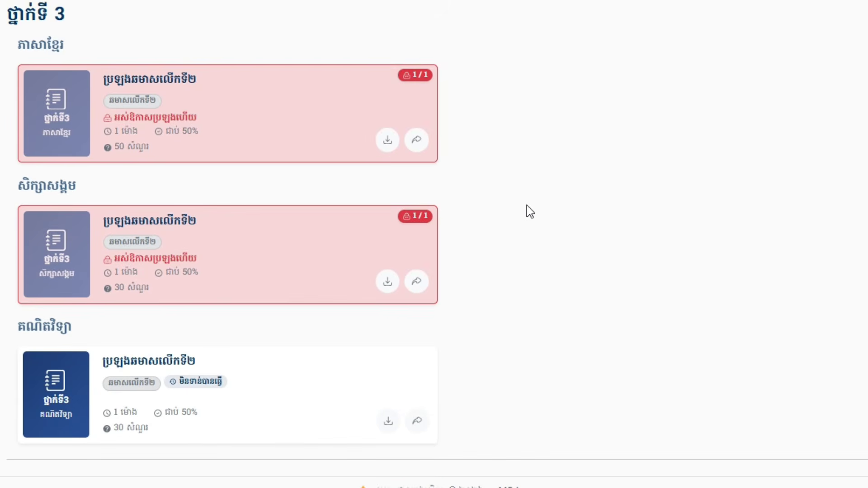